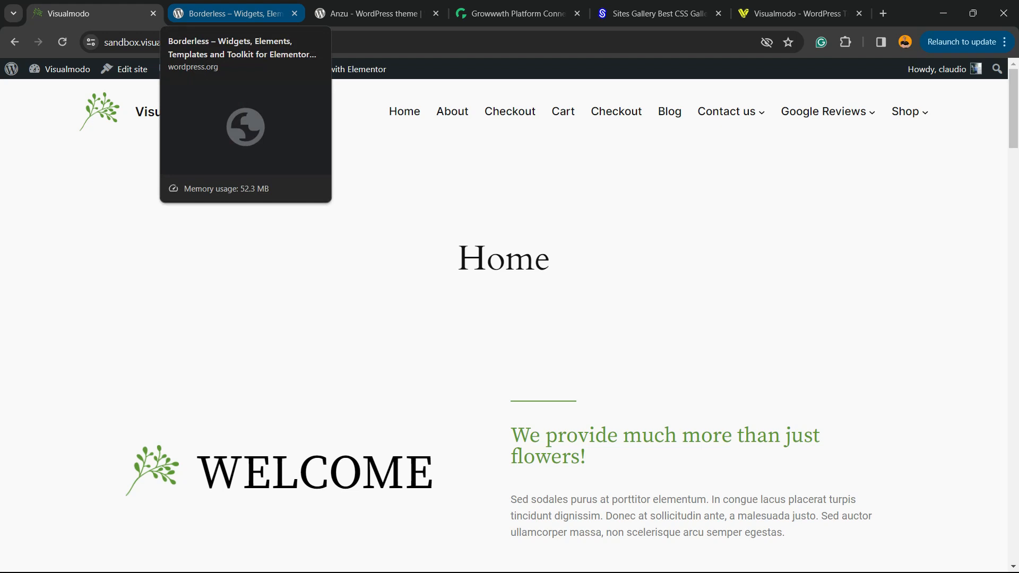
Look at the site icons of the Borderless, Growwwth, Sites Gallery and Visualmodo pages open in the browser
click(212, 13)
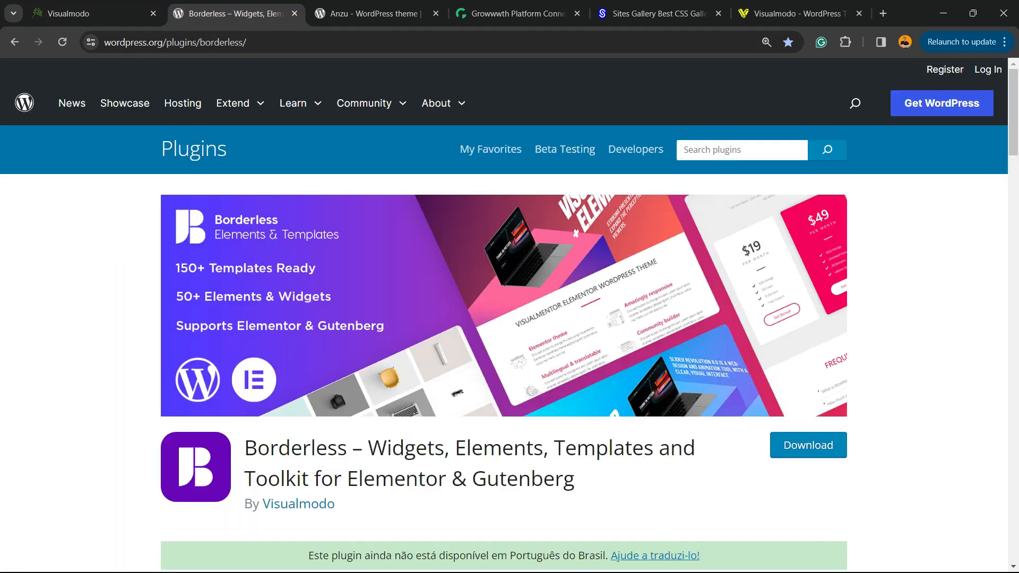
click(517, 14)
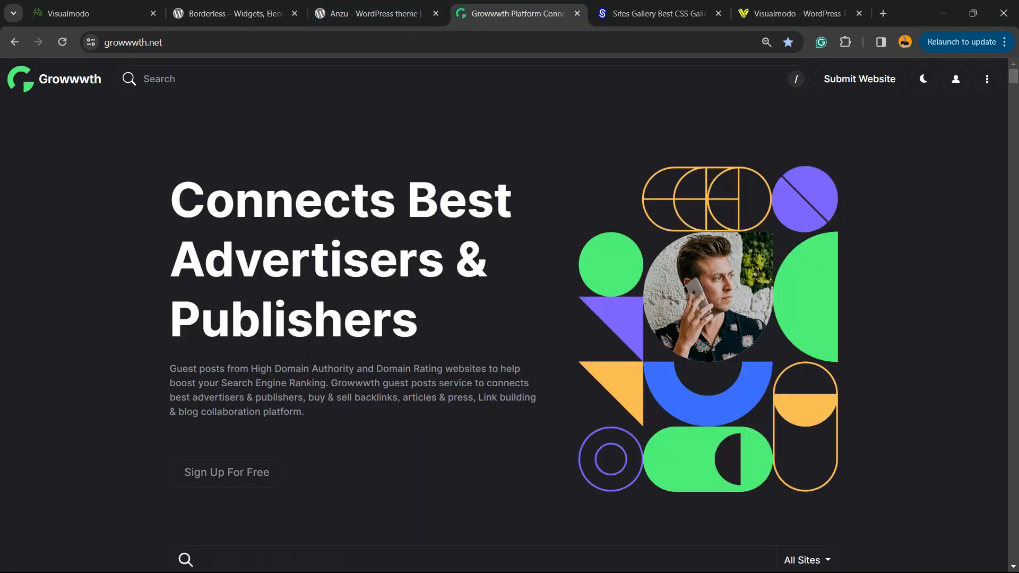
click(658, 14)
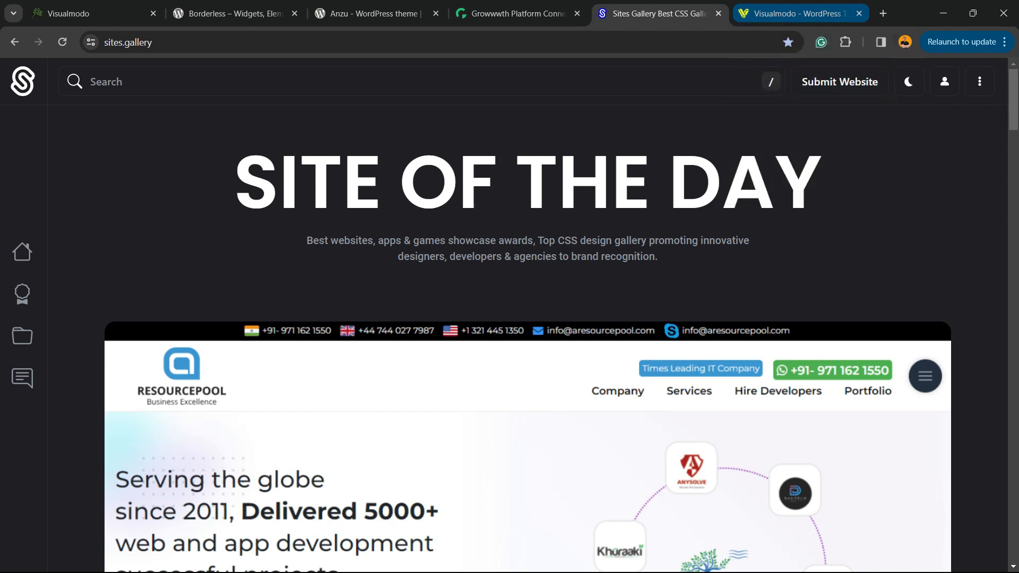
click(793, 13)
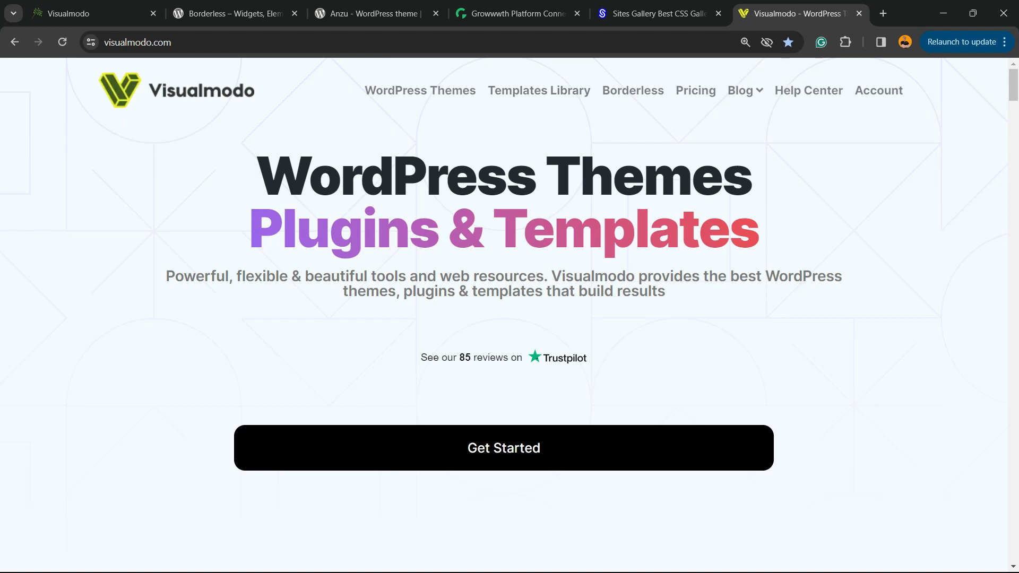
Return to the sandbox site, go to its WordPress dashboard and open the site editor
key(ctrl+Tab)
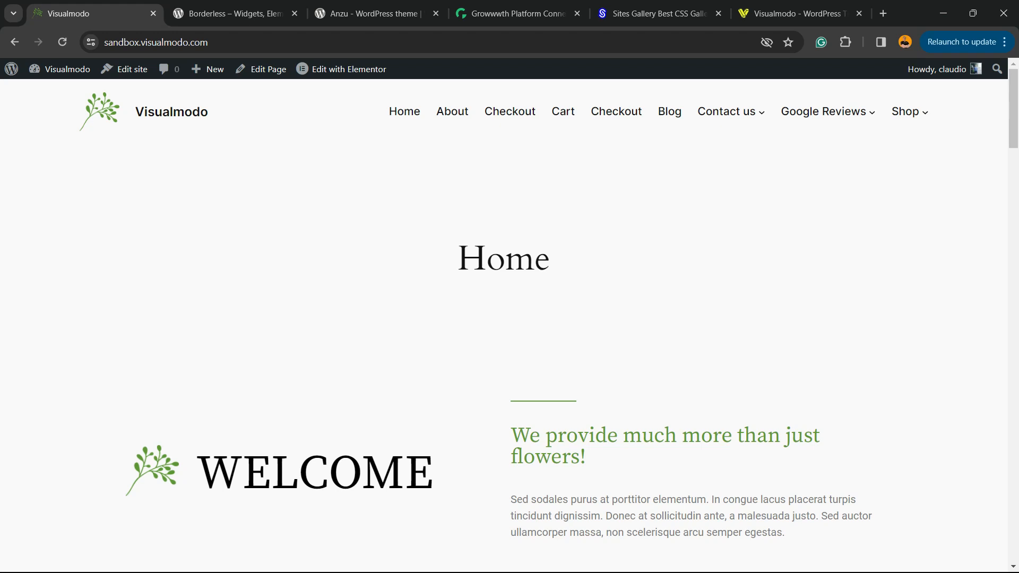
mouse_move(60, 69)
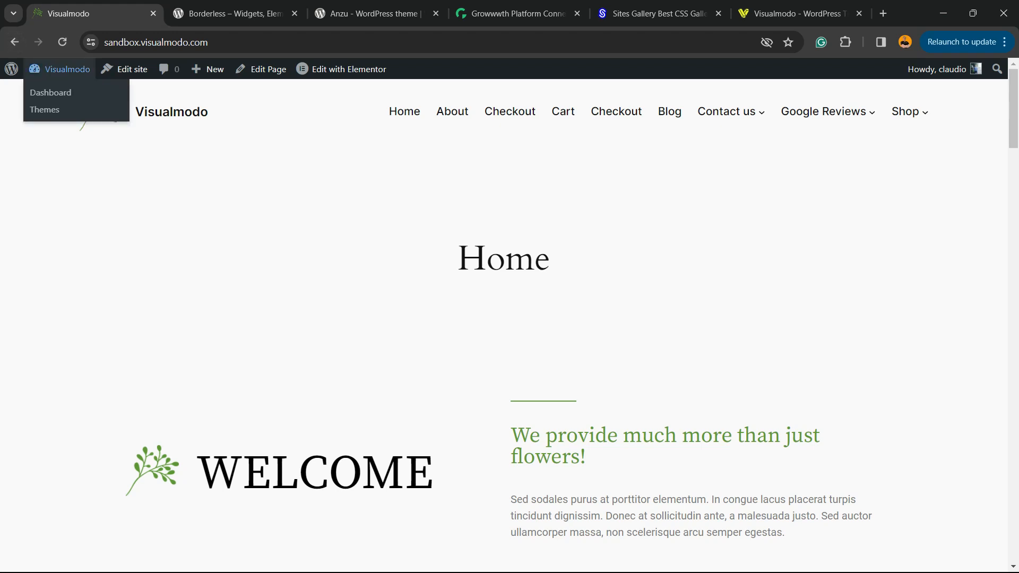
click(51, 92)
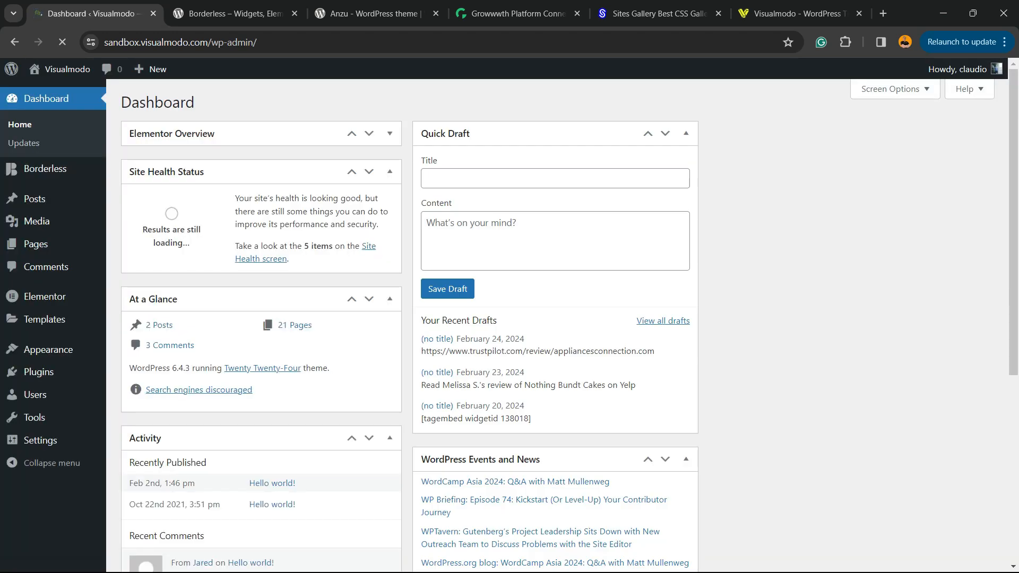
mouse_move(35, 244)
mouse_move(48, 349)
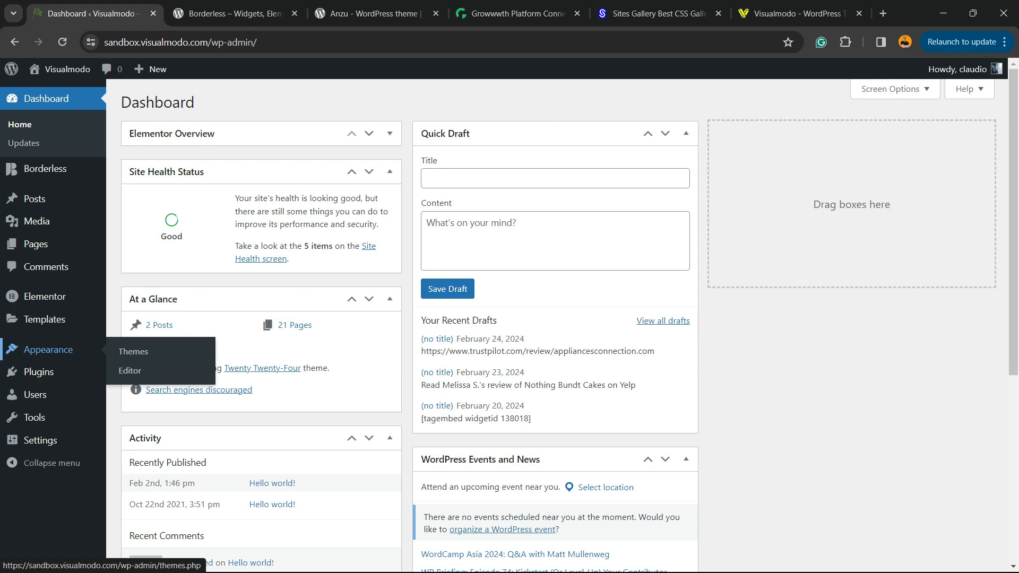
click(130, 371)
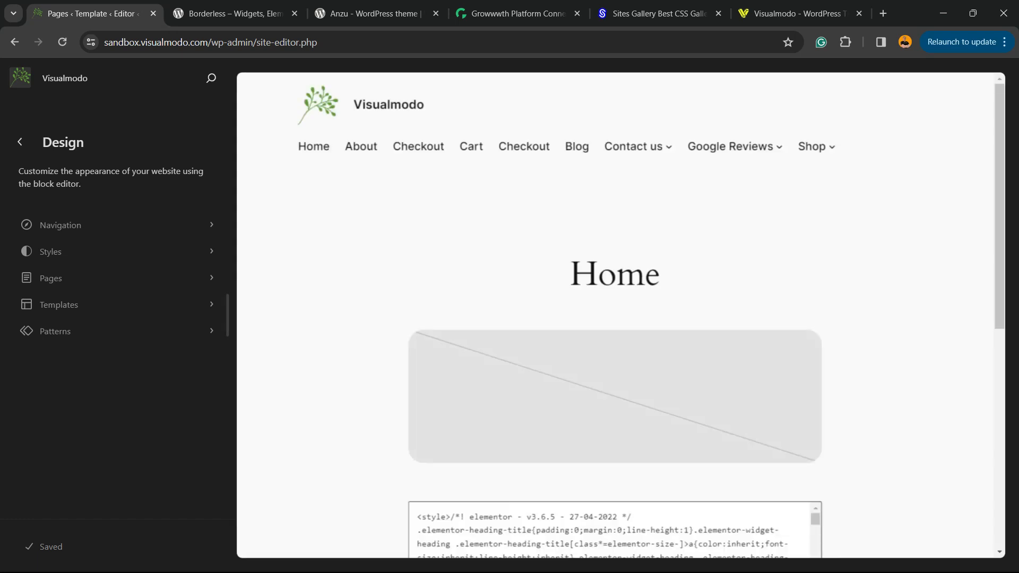
Switch from the Home page to its template, open the Header template part for editing and select the Site Logo block
click(615, 315)
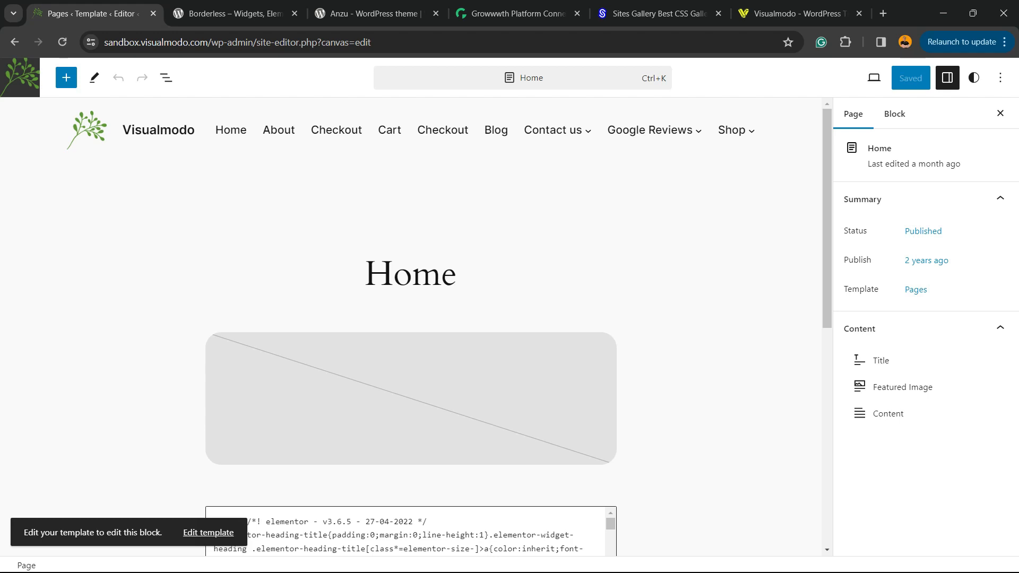
click(159, 130)
click(208, 532)
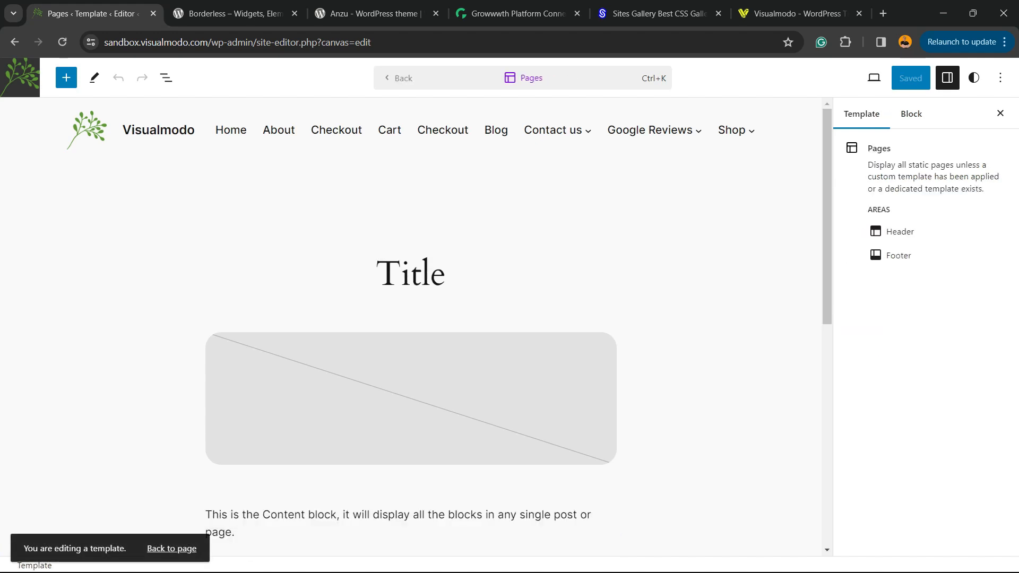
click(86, 130)
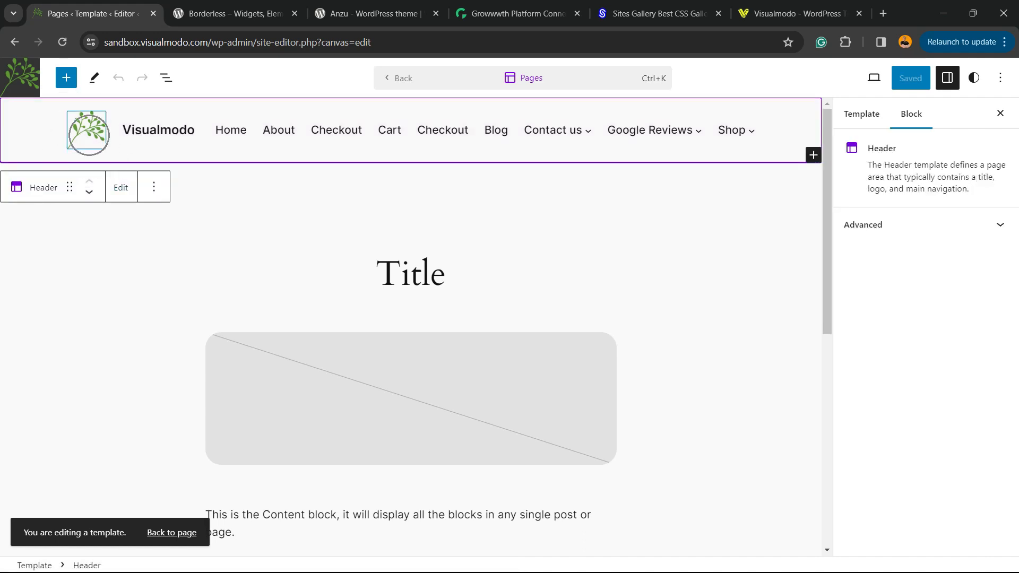
click(121, 187)
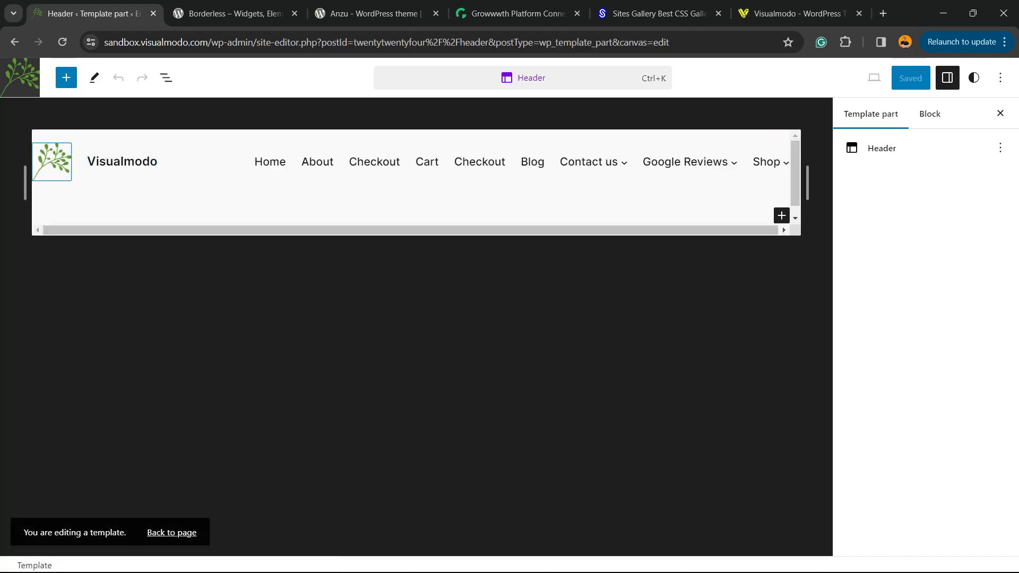
click(52, 162)
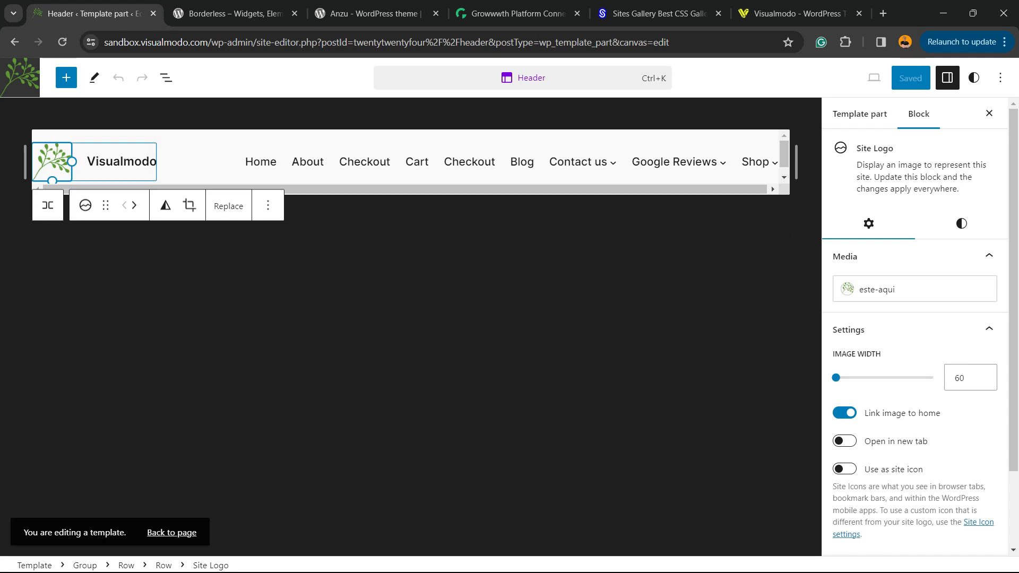
Examine the note about site icons in the Site Logo block's settings
key(ctrl+plus)
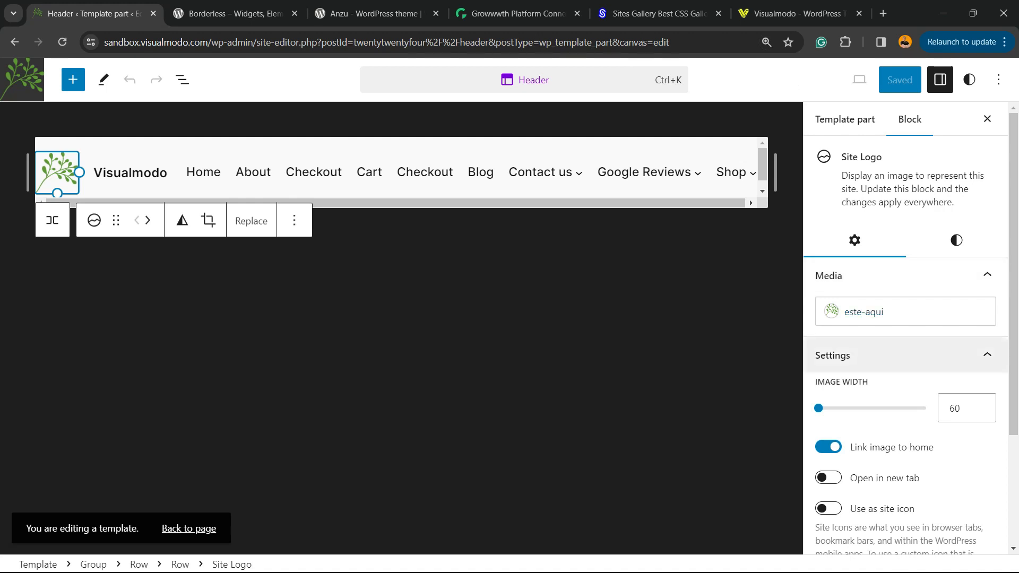
scroll(905, 345, down, 3)
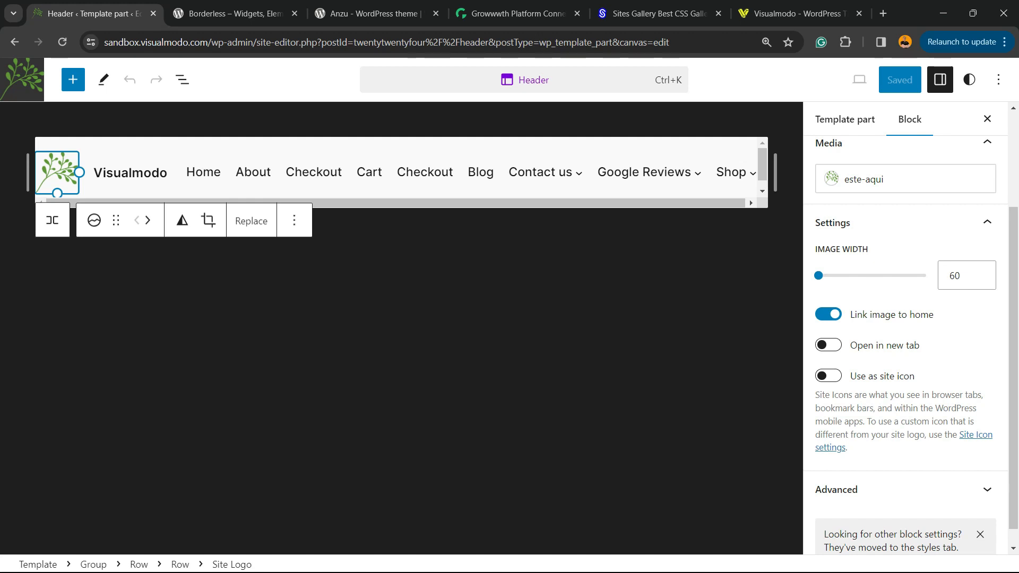
triple_click(897, 421)
click(897, 421)
triple_click(897, 421)
key(ctrl)
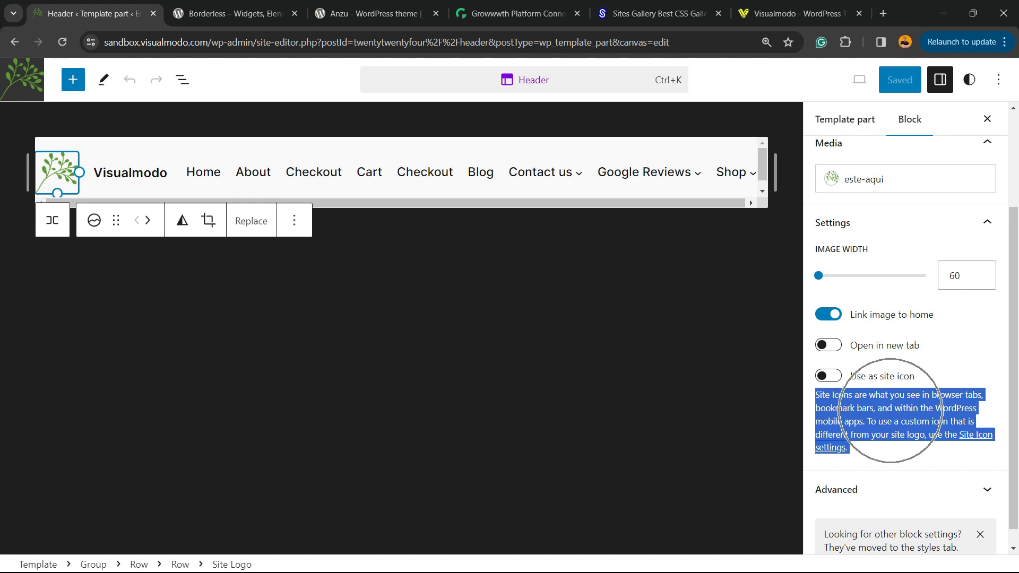
click(891, 411)
drag(847, 447, 937, 435)
key(ctrl+plus)
scroll(897, 420, down, 2)
click(897, 416)
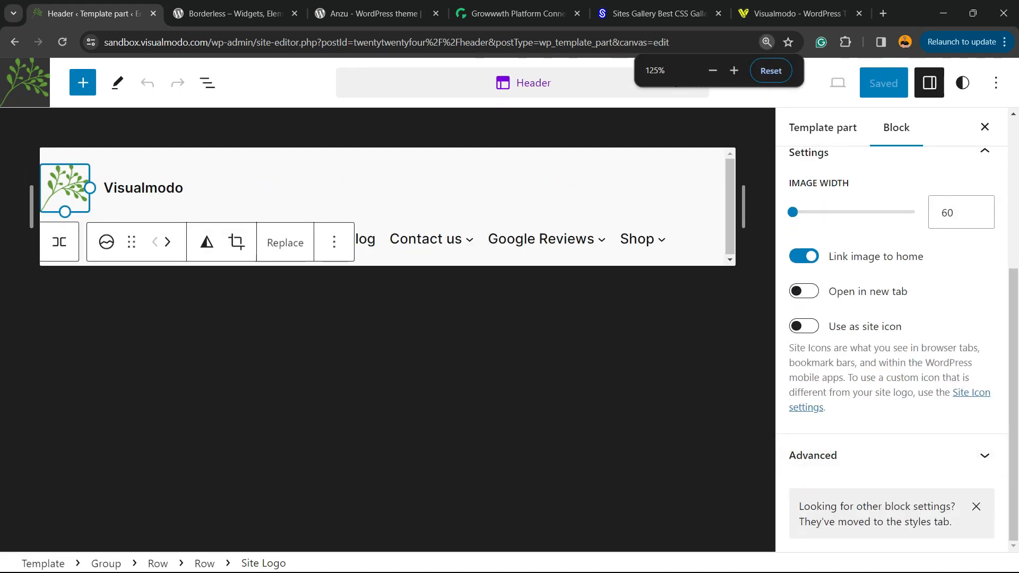
Open the Site Icon settings linked from the logo block and read the icon's purpose and size requirements
drag(870, 410, 950, 394)
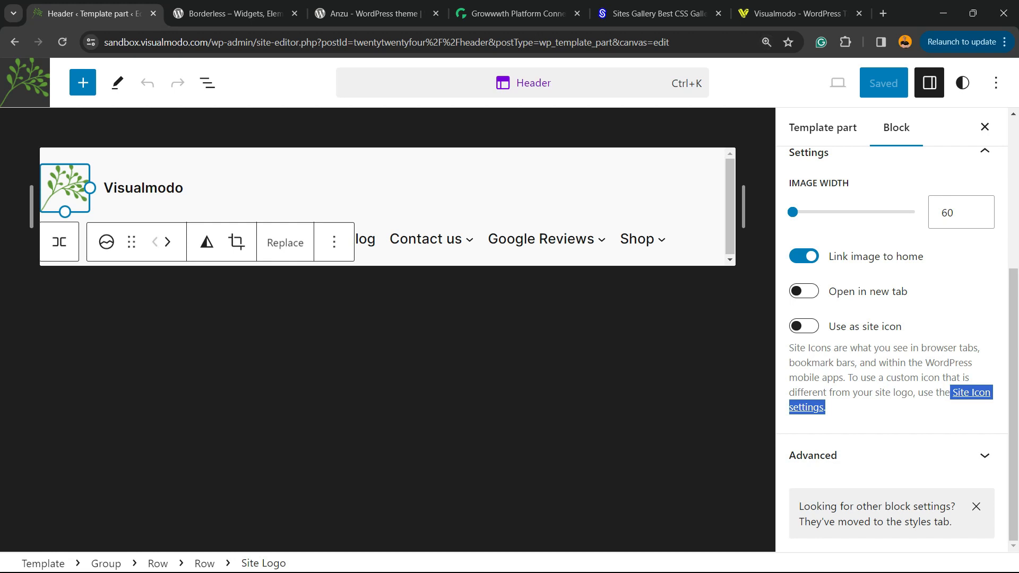
key(ctrl)
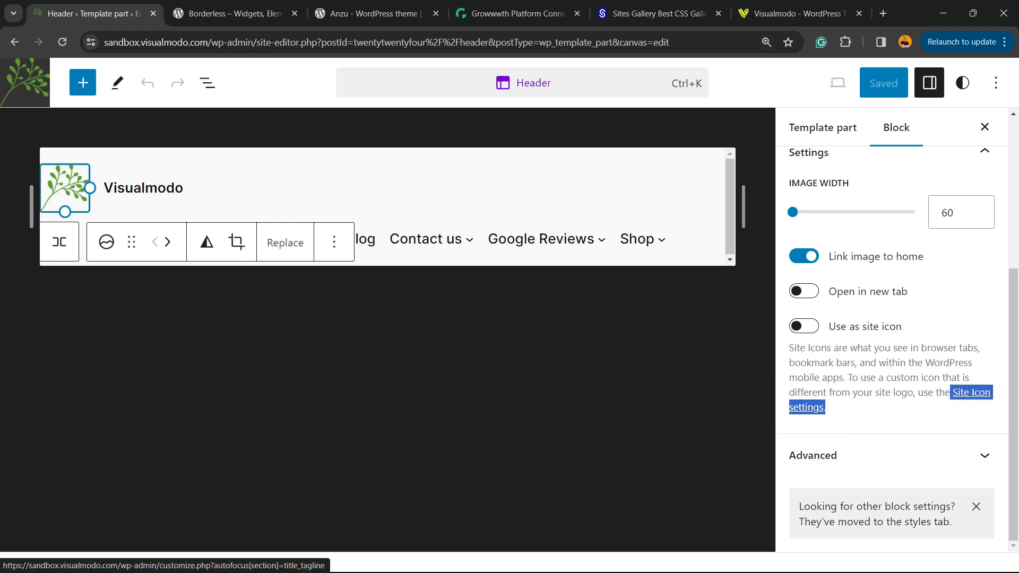
click(807, 407)
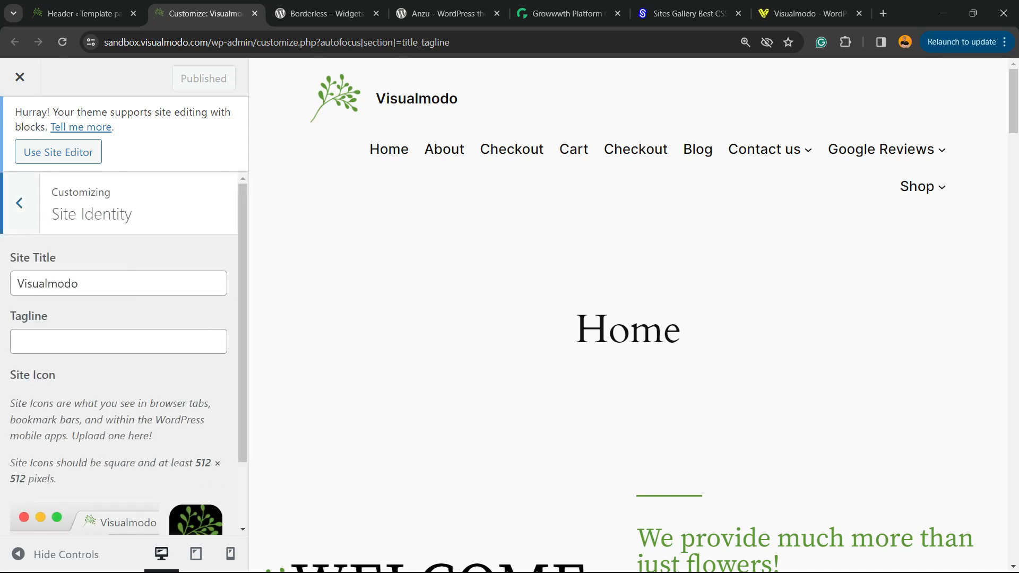
scroll(124, 353, down, 2)
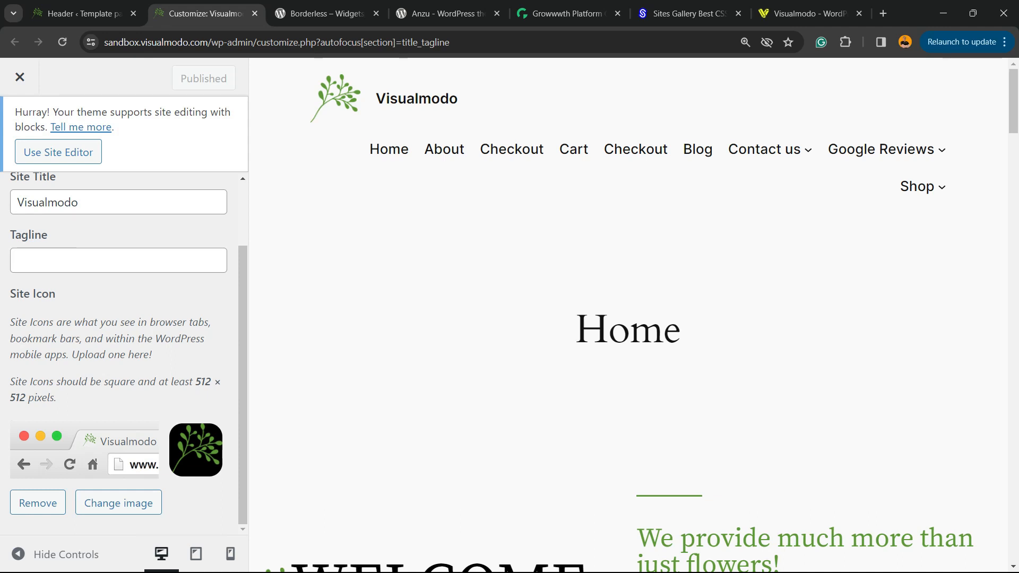
drag(10, 293, 141, 325)
triple_click(132, 338)
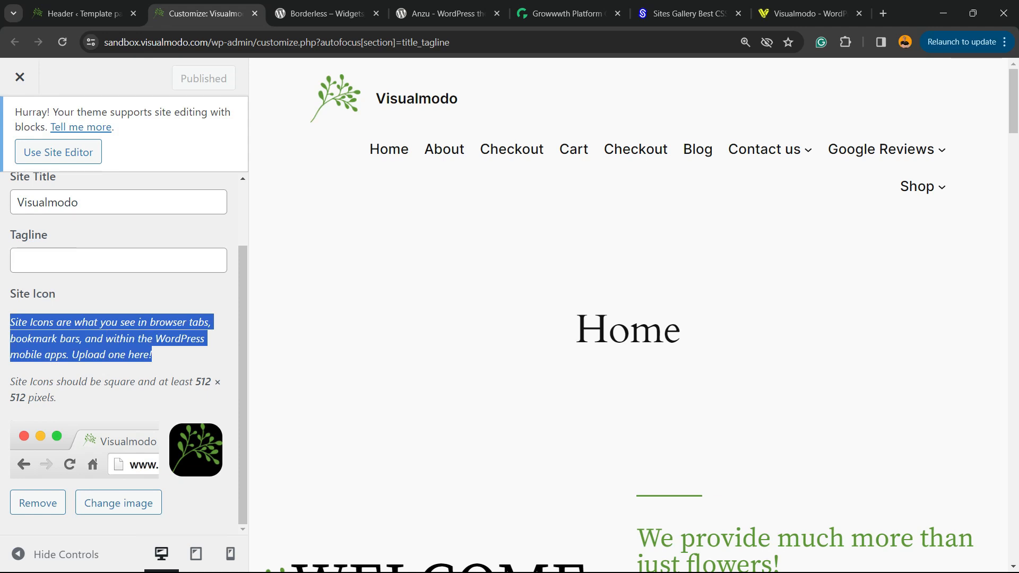
triple_click(88, 382)
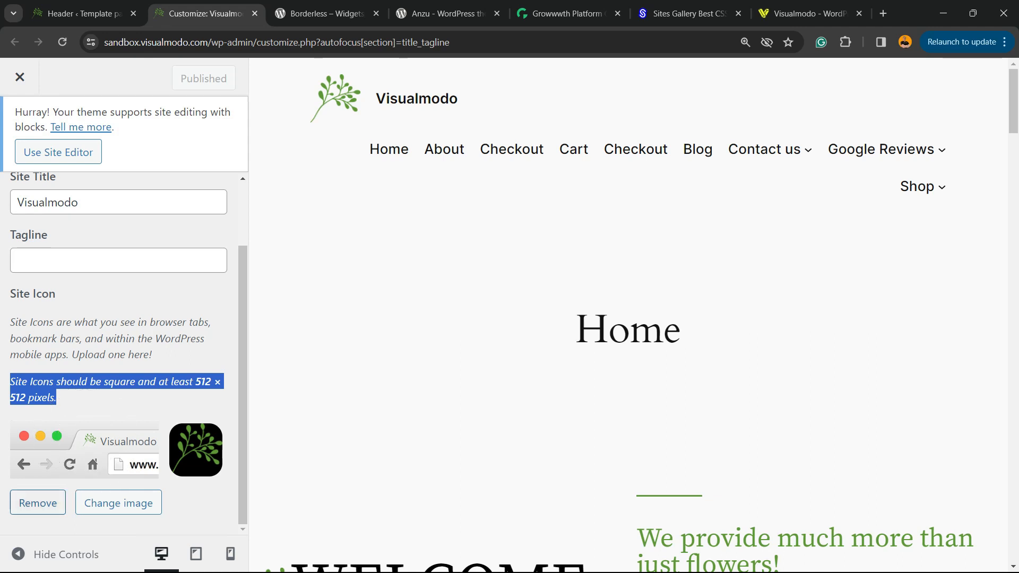
Examine the upload and media library options for changing the site icon, and leave without choosing an image
click(118, 503)
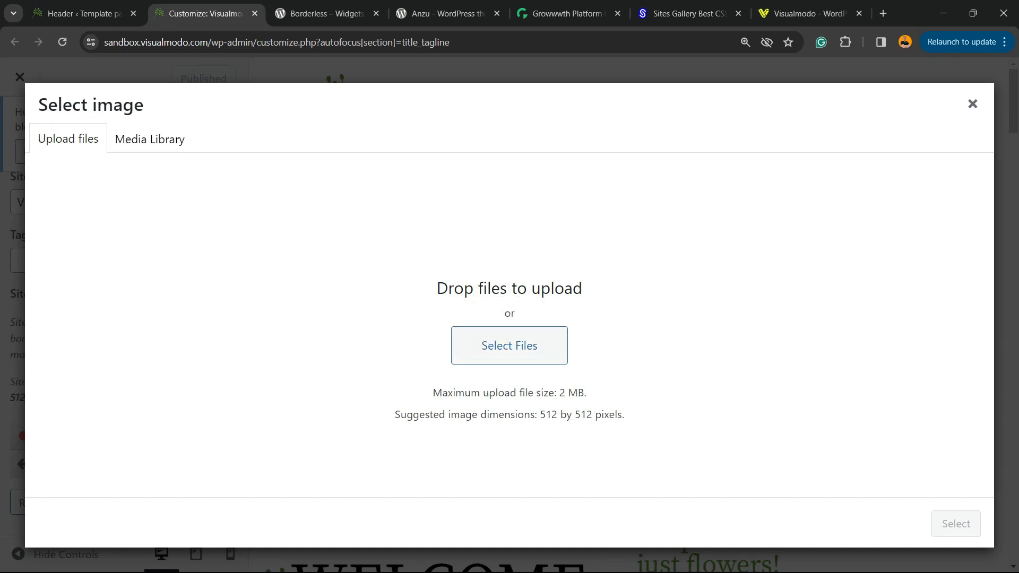
triple_click(510, 415)
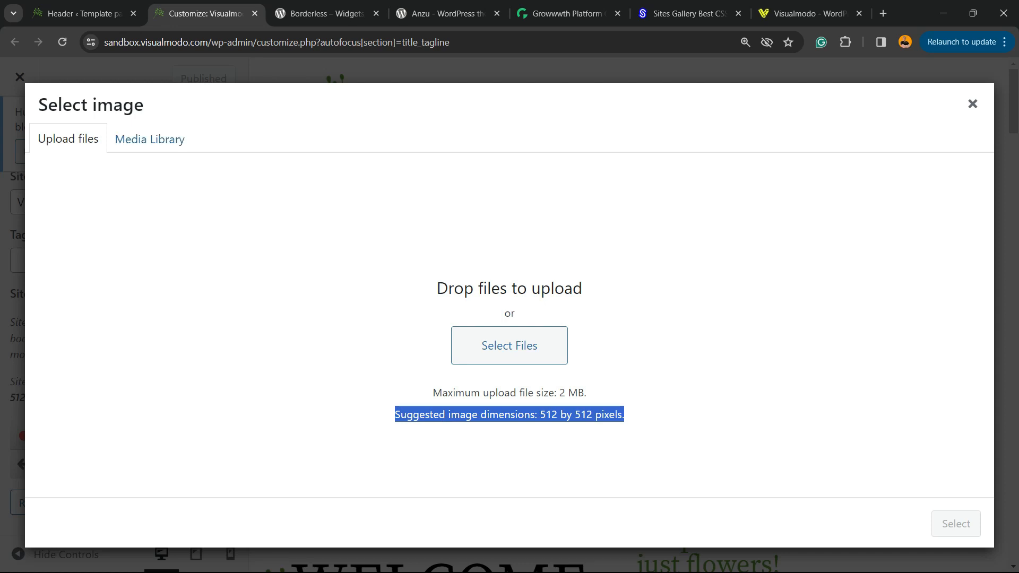
click(149, 139)
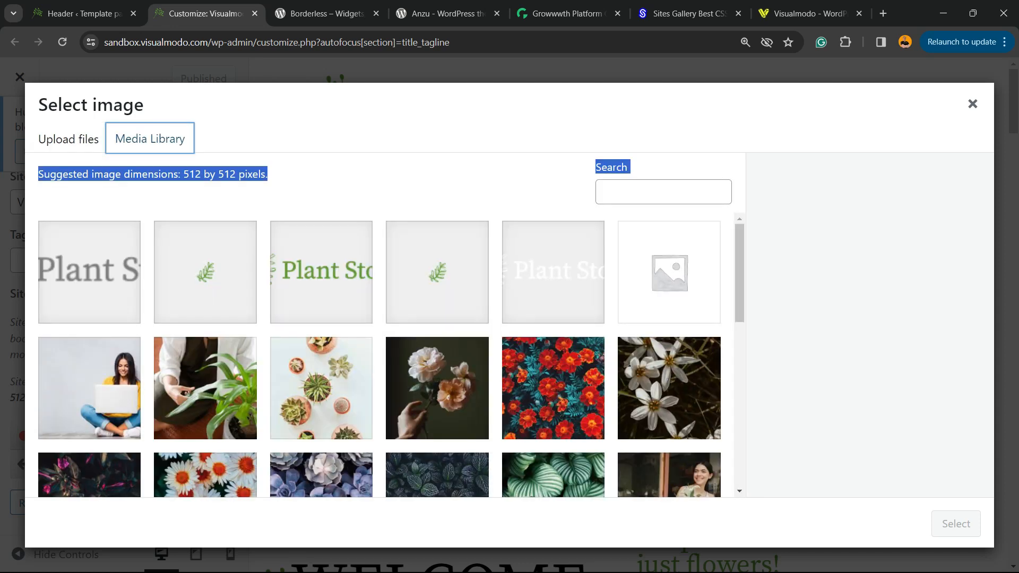
scroll(379, 354, down, 10)
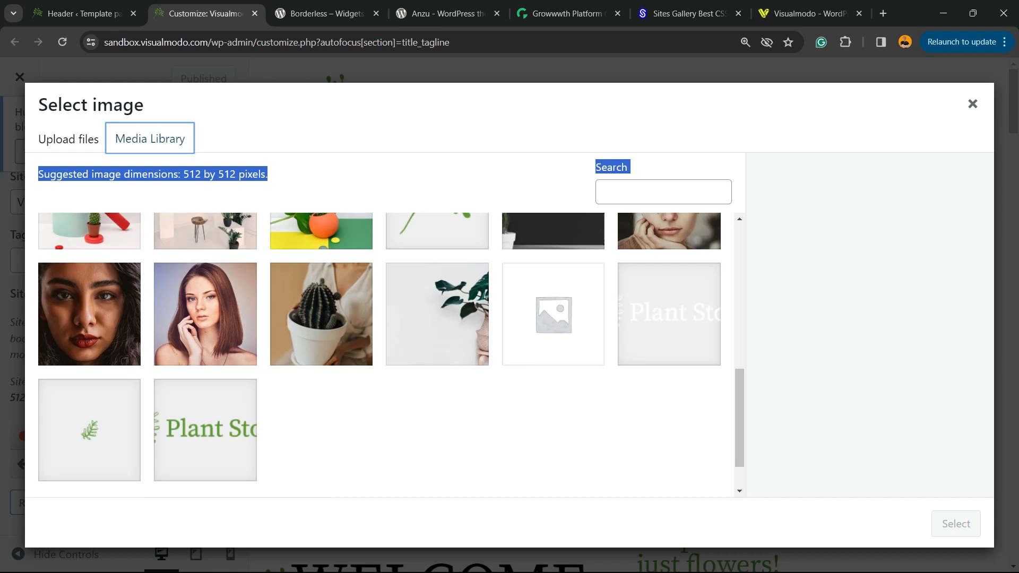
scroll(379, 355, up, 5)
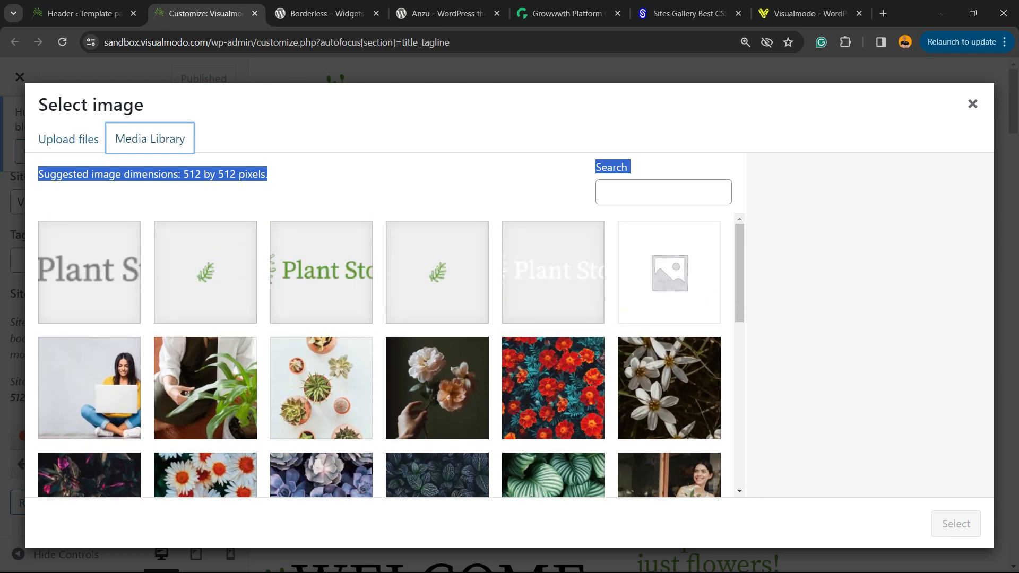
click(68, 139)
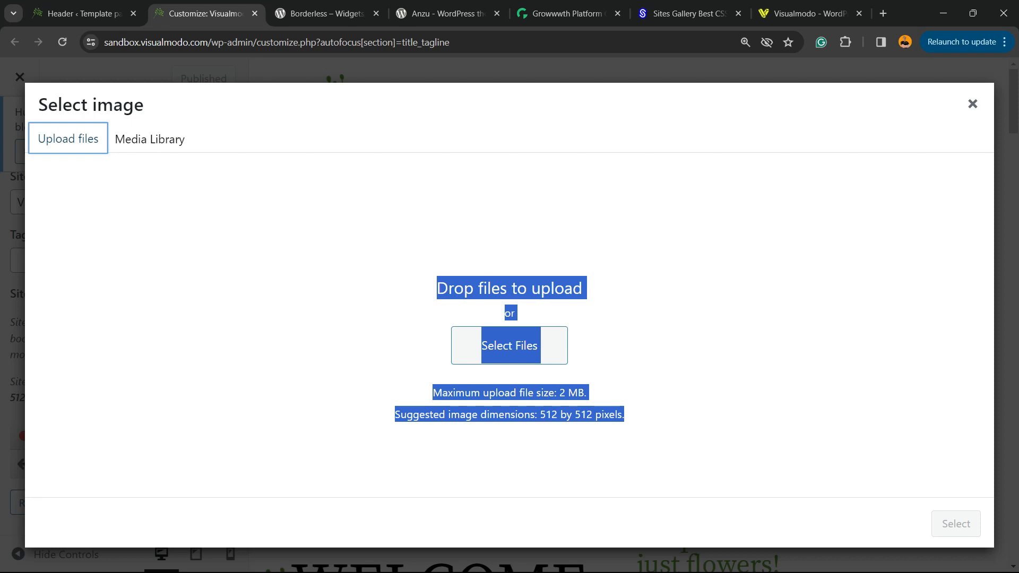
click(973, 104)
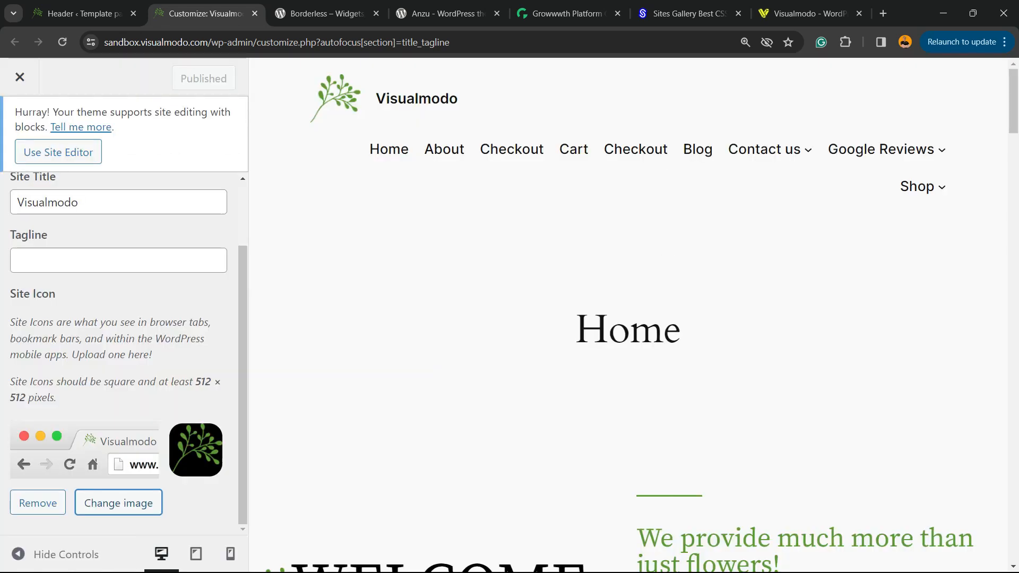
Remove the current site icon and publish the change
click(38, 502)
click(185, 78)
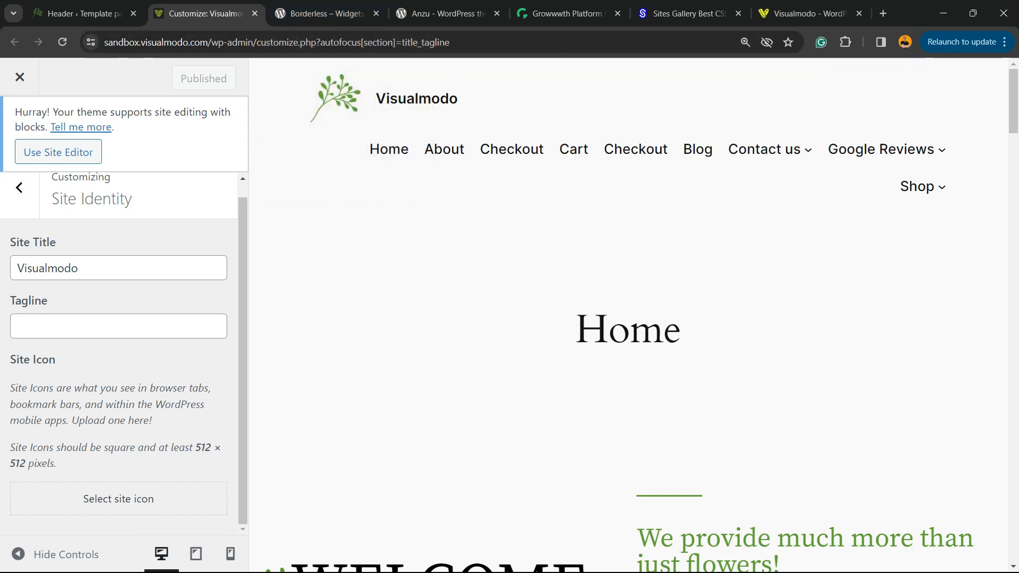
Look over the Borderless plugin, Anzu theme and Growwwth pages and their site icons in the open browser tabs
click(326, 14)
triple_click(295, 449)
click(296, 449)
triple_click(295, 449)
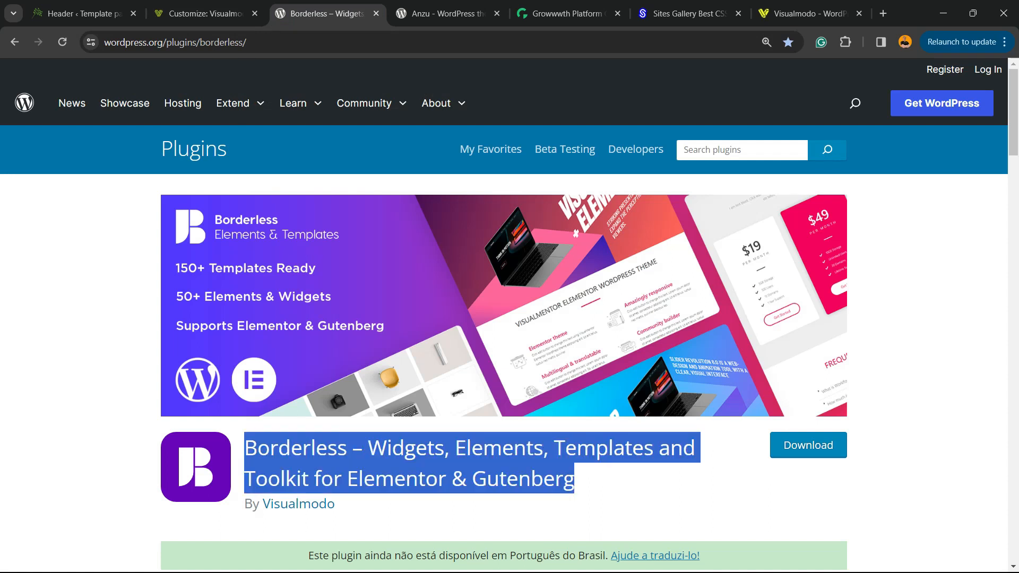
key(ctrl+Tab)
triple_click(218, 314)
triple_click(219, 315)
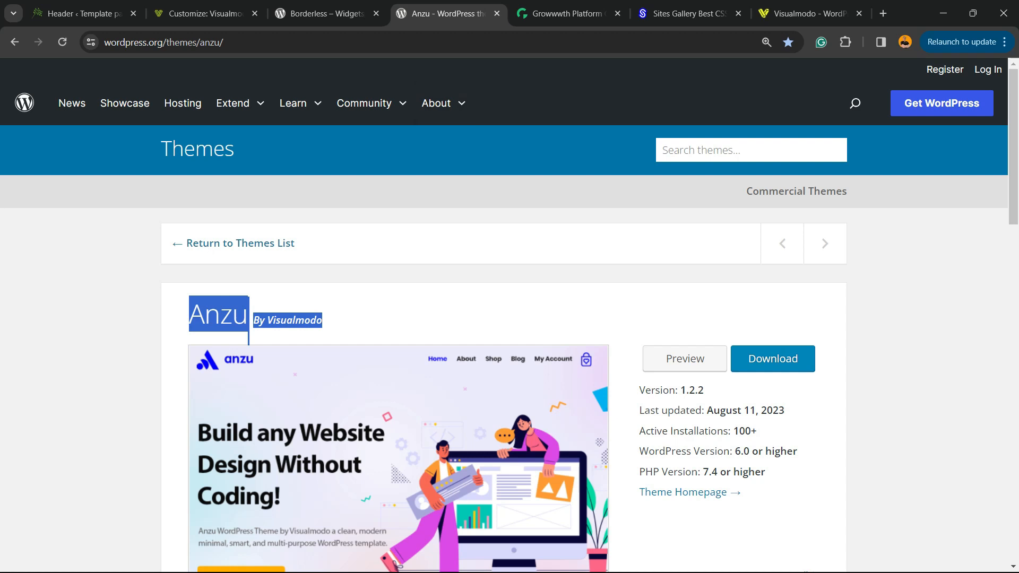
key(ctrl+Tab)
triple_click(219, 204)
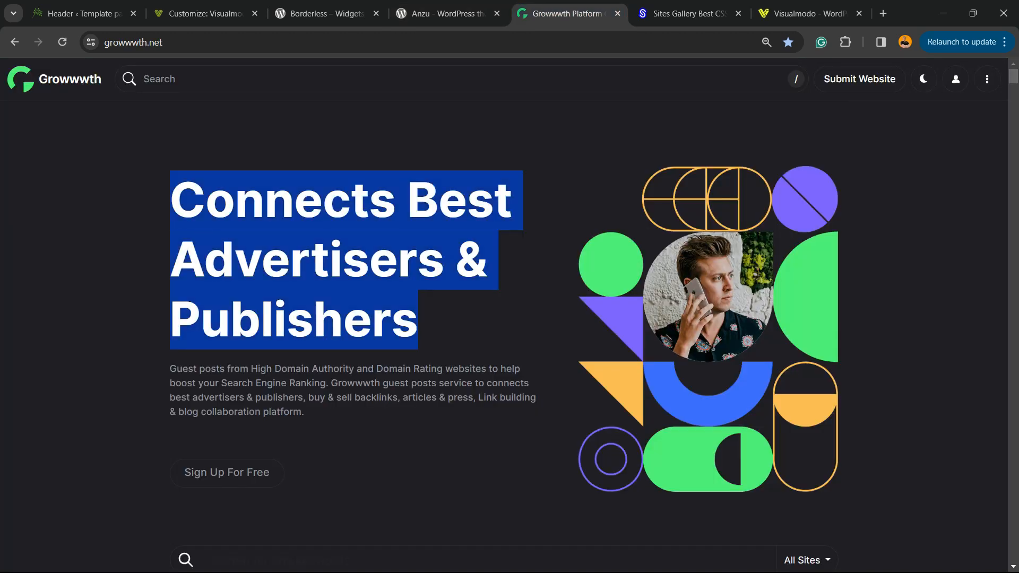
Look through the publisher listings on the Growwwth page and the website showcase on the Sites Gallery page
scroll(504, 334, down, 7)
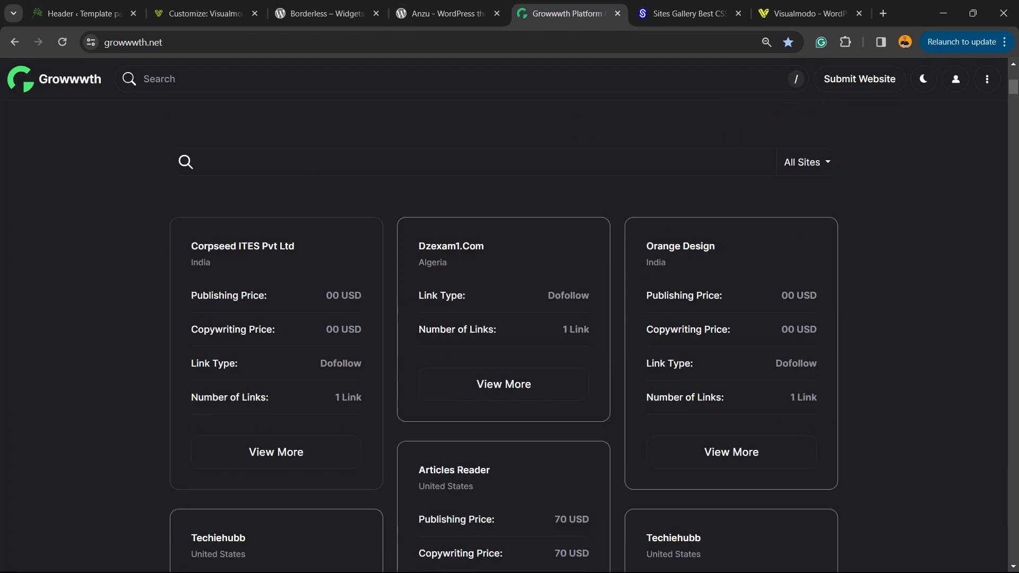
scroll(504, 334, down, 12)
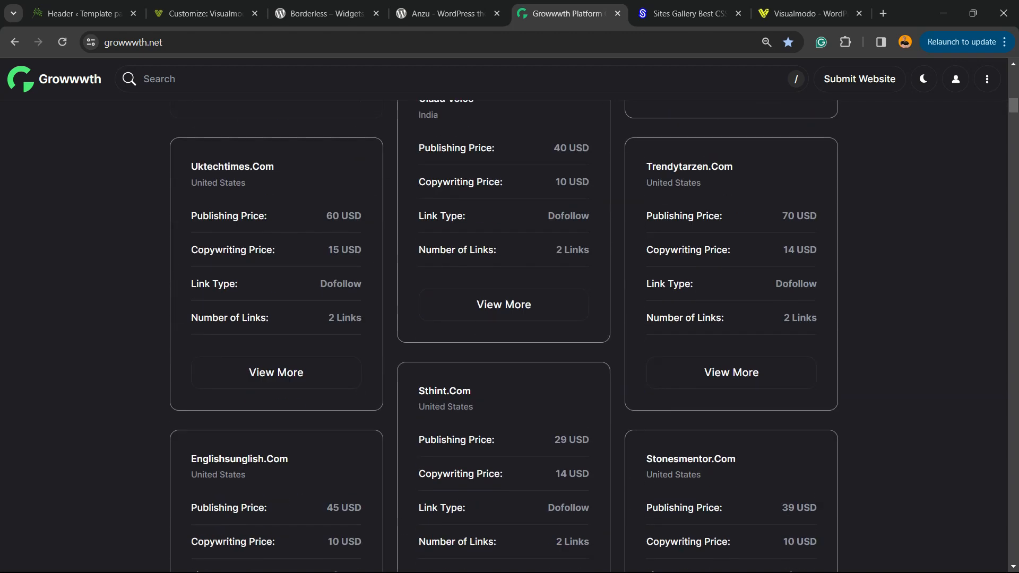
key(ctrl+Tab)
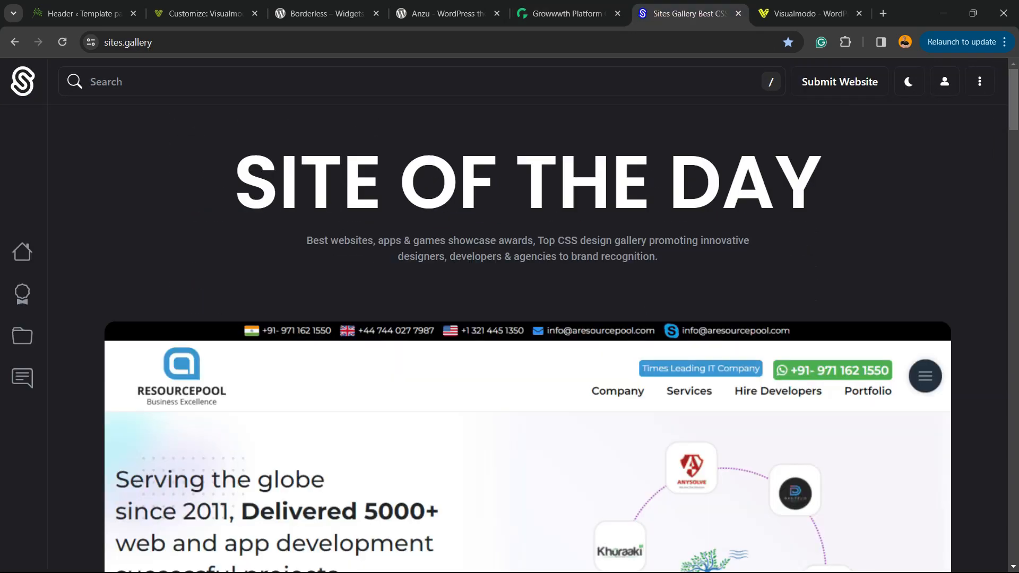
scroll(504, 334, down, 10)
scroll(504, 335, down, 20)
scroll(504, 334, down, 15)
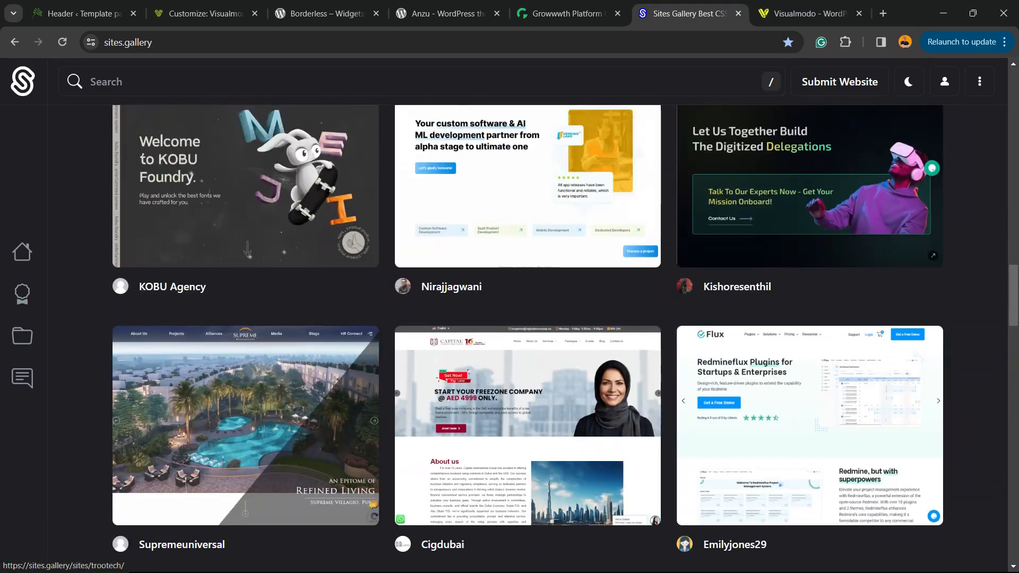
Open the Visualmodo Templates Library page and look through its pre-built WordPress templates
key(ctrl+Tab)
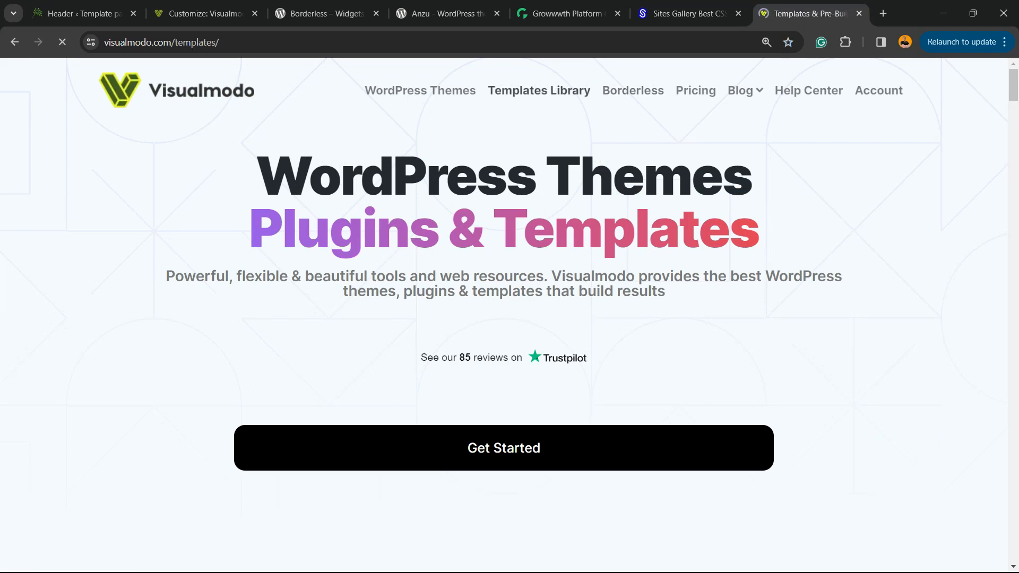
scroll(306, 318, down, 20)
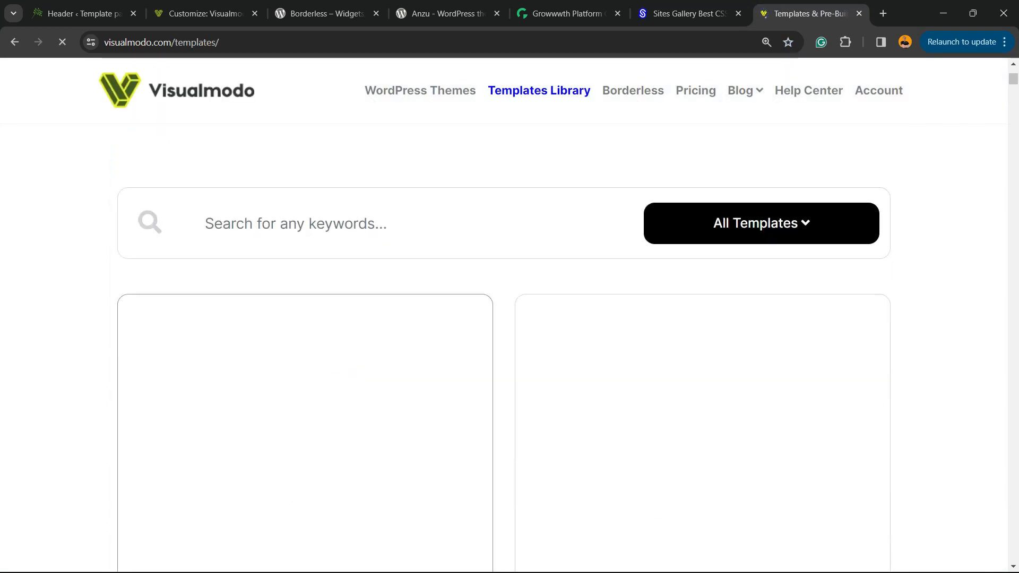
scroll(305, 318, down, 15)
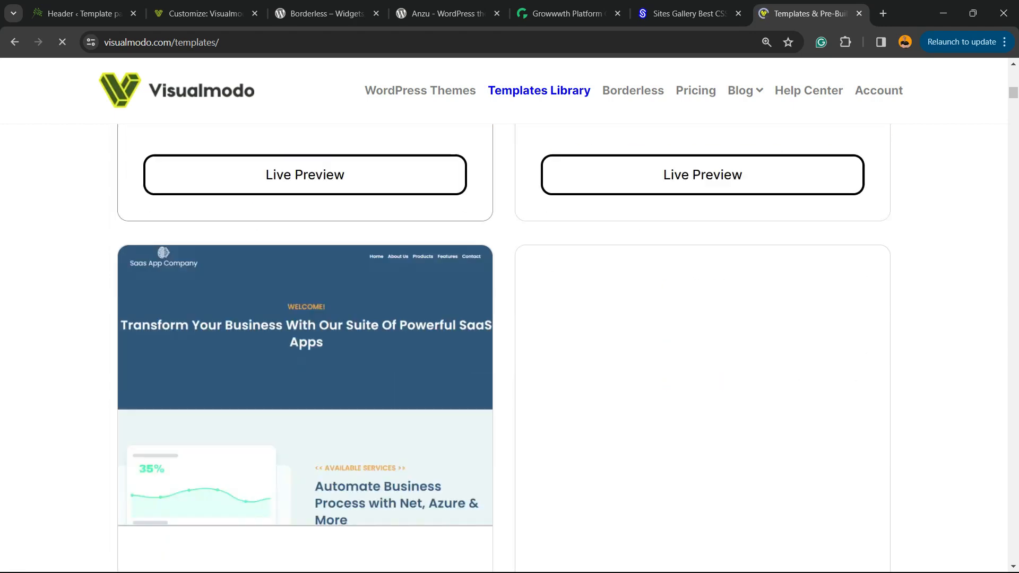
scroll(504, 345, up, 15)
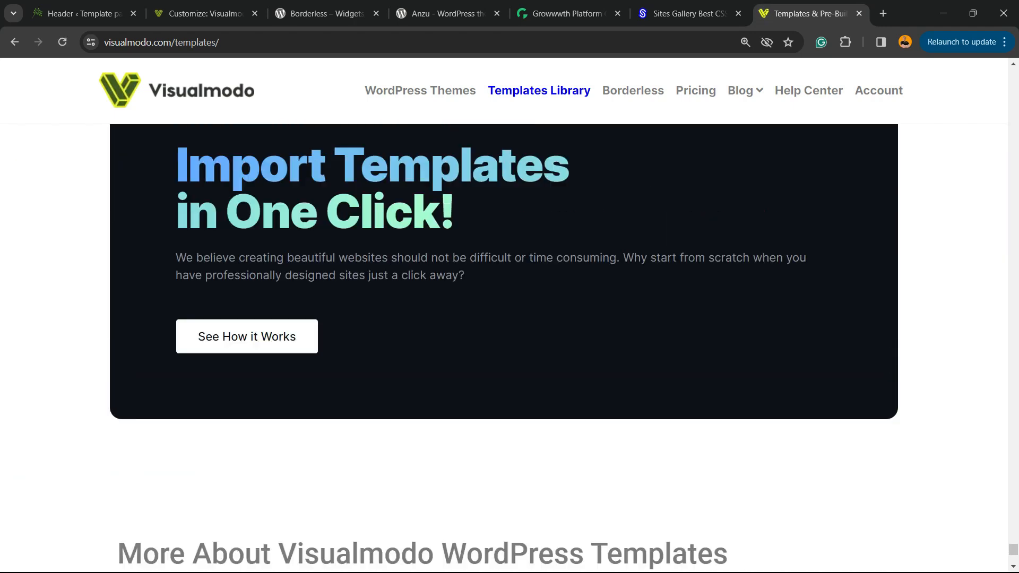
scroll(504, 345, up, 10)
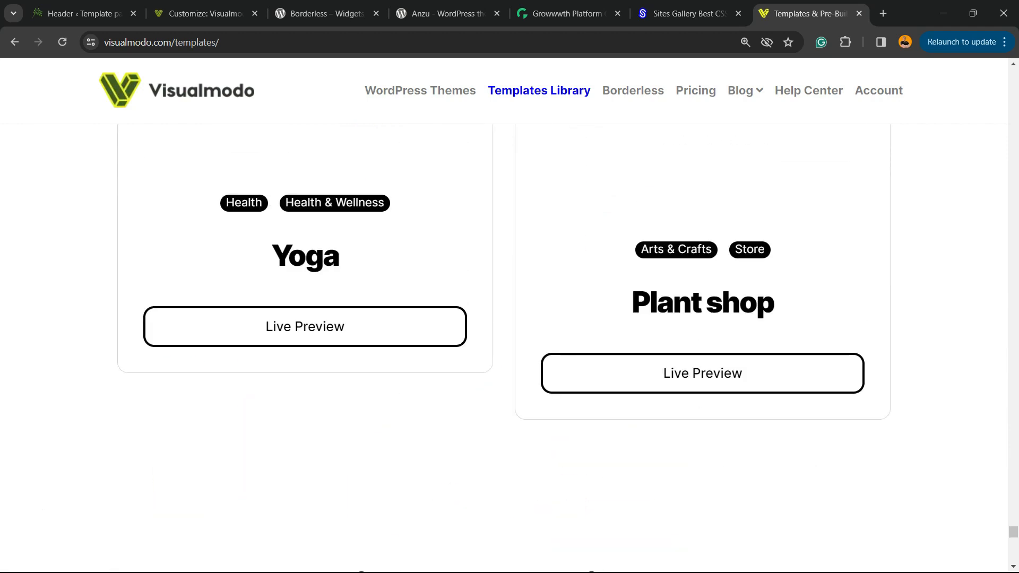
scroll(504, 345, up, 15)
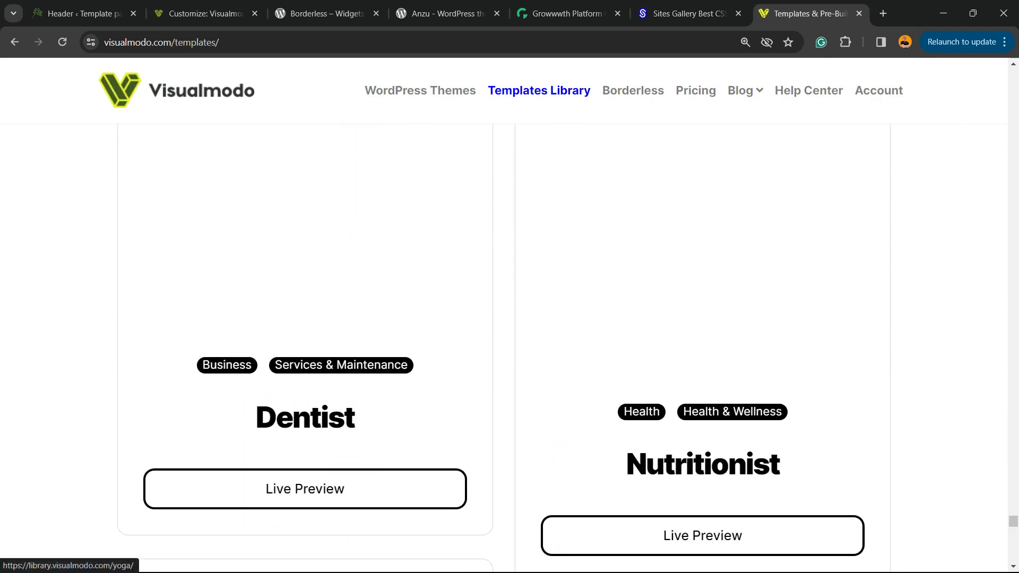
scroll(504, 344, up, 3)
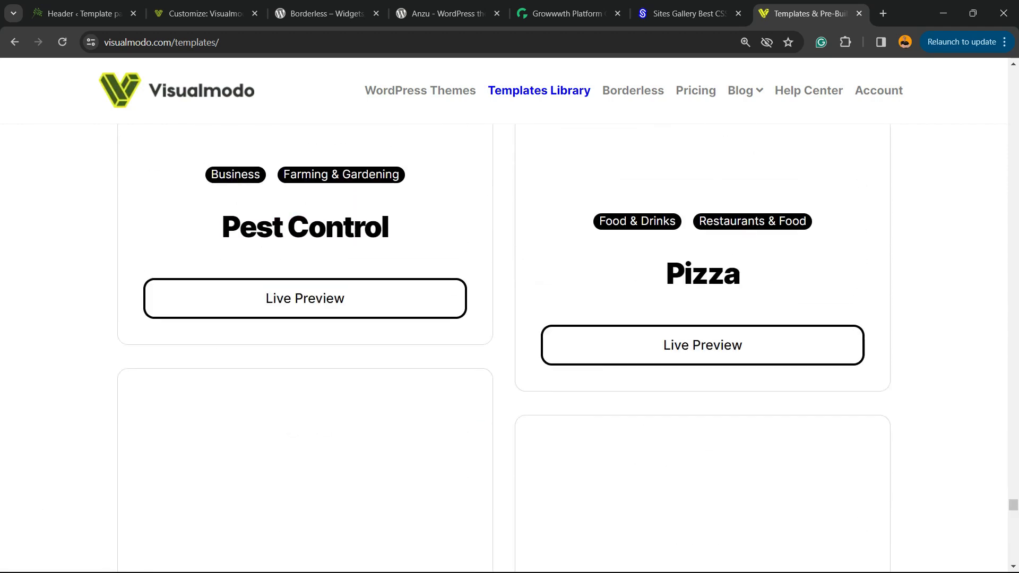